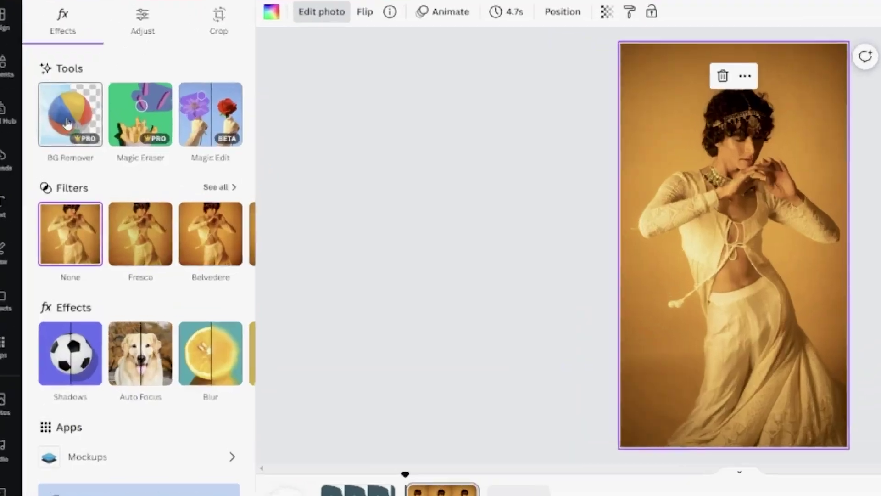
# Step: Remove the photo's background, enter 'money', and page through more YouTube Shorts
pyautogui.click(69, 117)
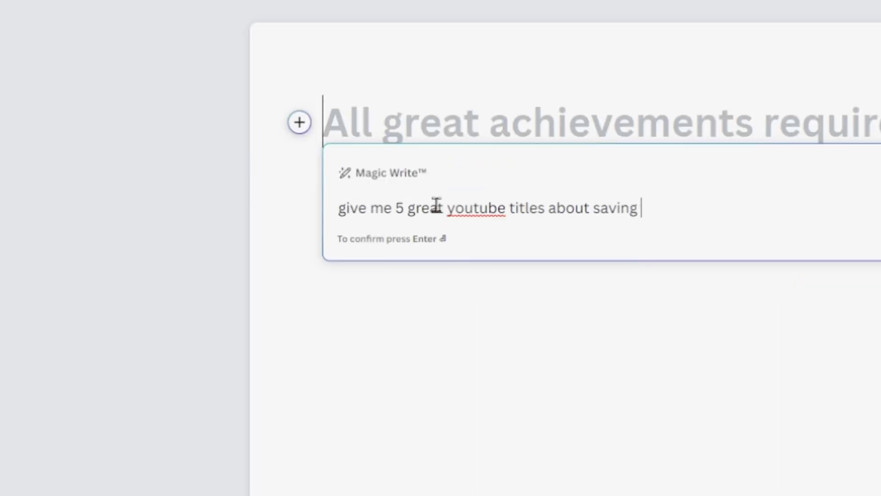
pyautogui.write('money')
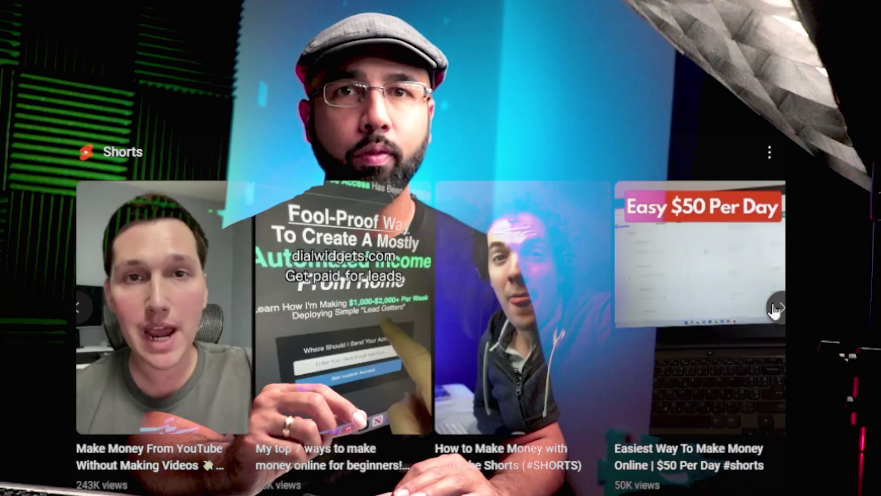
pyautogui.click(775, 308)
pyautogui.click(776, 308)
pyautogui.click(776, 309)
pyautogui.click(776, 310)
pyautogui.click(776, 310)
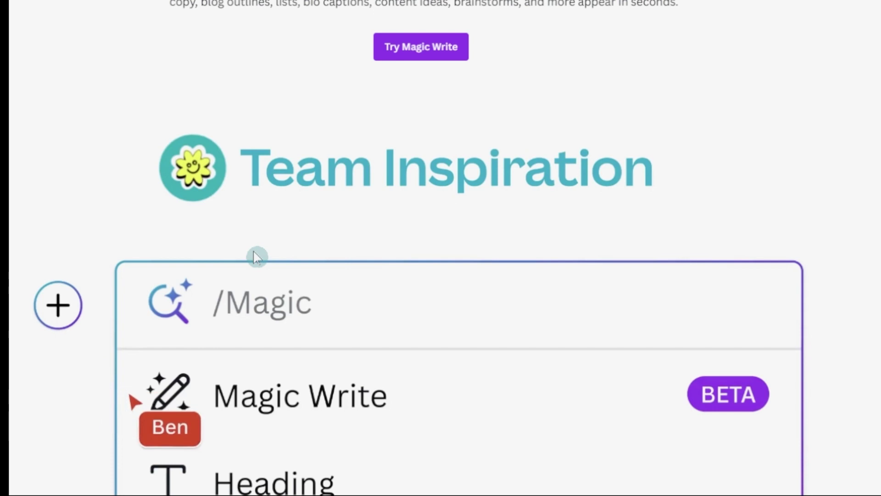
# Step: Start a Magic Write prompt '5 tips for better visual communicatio', then like the faceless-channel video
pyautogui.click(277, 321)
pyautogui.write('5 tips for better visual')
pyautogui.write('communicatio')
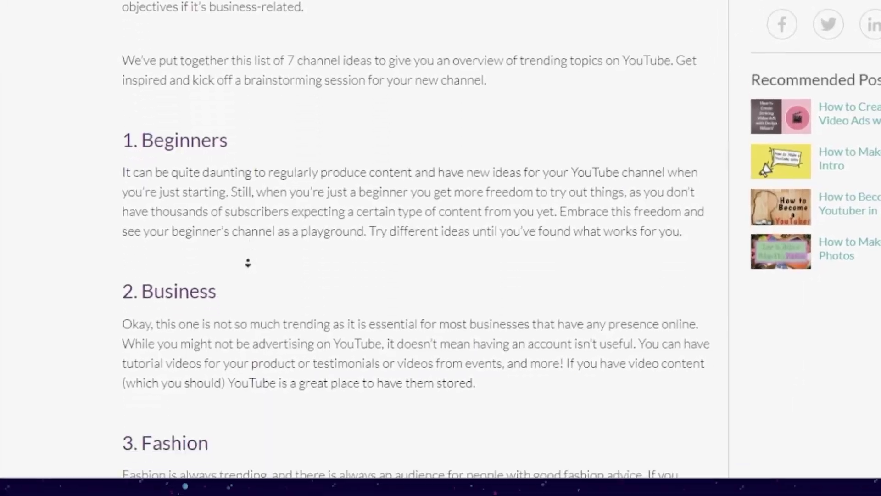
pyautogui.scroll(-10, 246, 261)
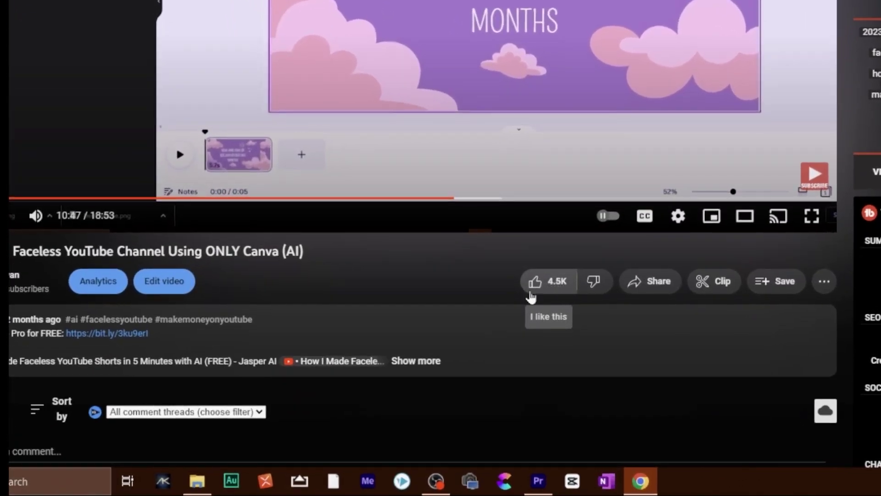
pyautogui.click(515, 304)
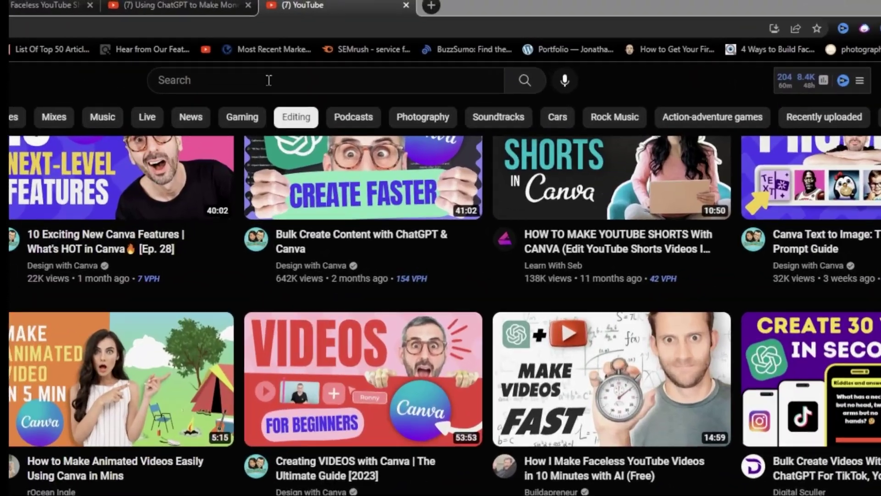
pyautogui.click(253, 85)
pyautogui.write('psychology facts')
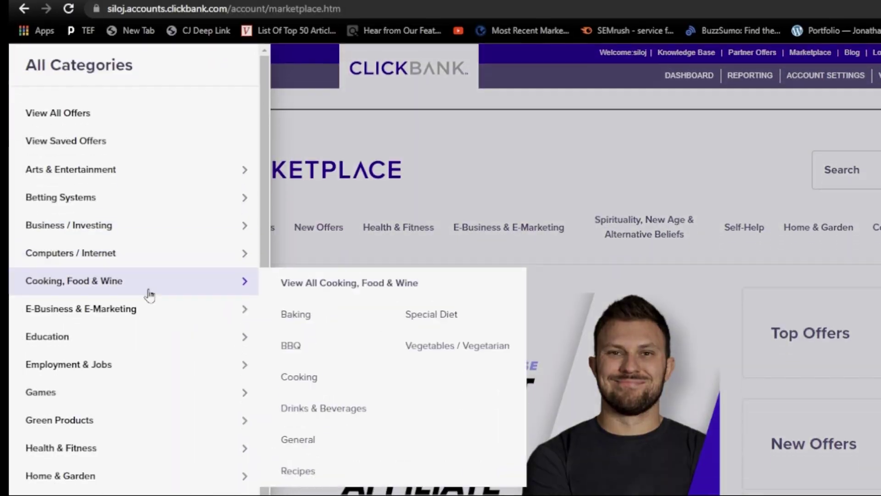
pyautogui.moveTo(182, 415)
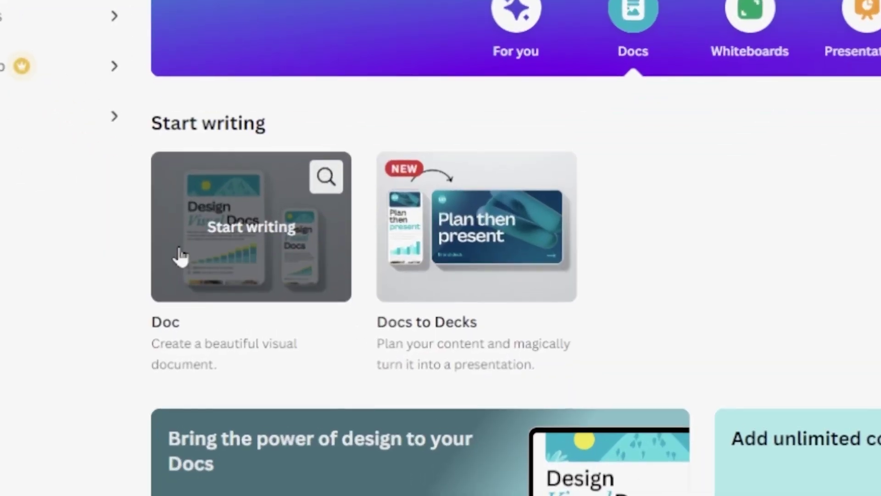
# Step: In a new Canva doc, have Magic Write list 30 titles about "psychological facts about dreams"
pyautogui.click(181, 255)
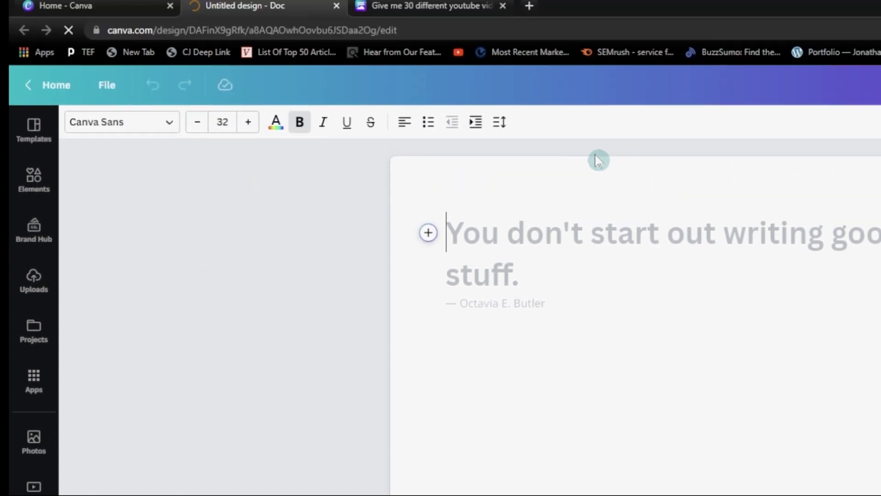
pyautogui.click(427, 232)
pyautogui.click(376, 279)
pyautogui.write('give me 30 different vide')
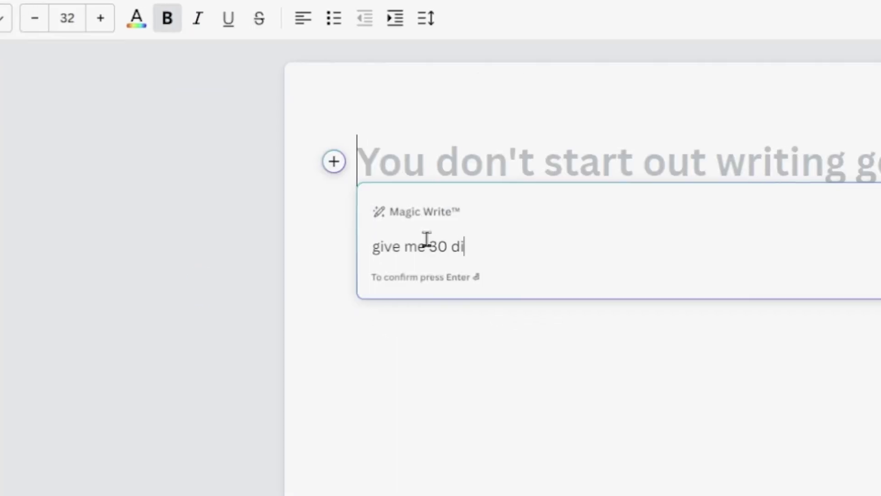
pyautogui.write('o titles about "psycholog')
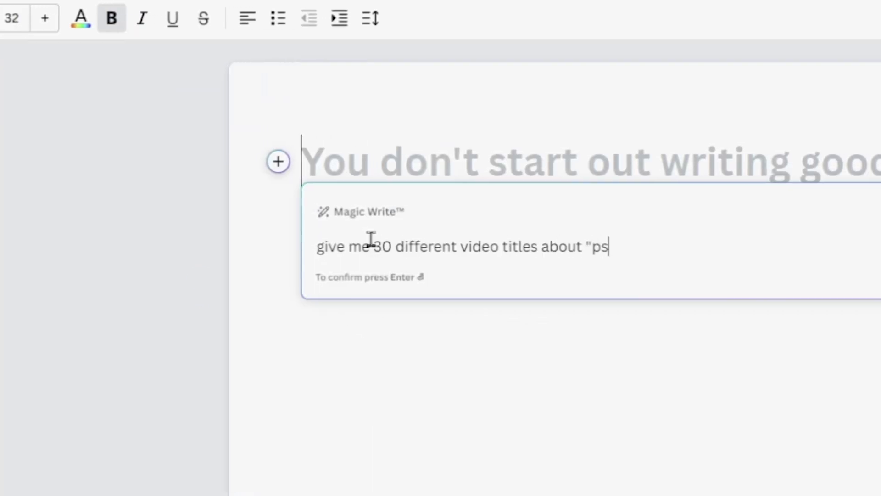
pyautogui.write('ical fac')
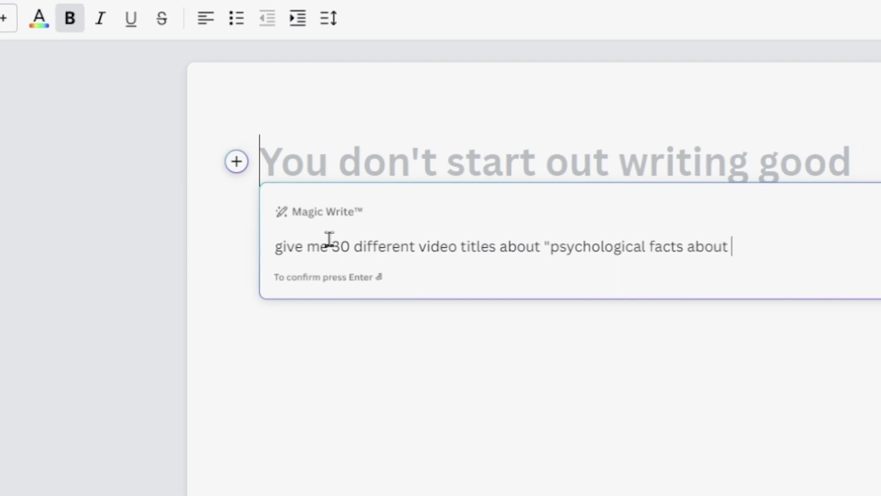
pyautogui.write('dreams"')
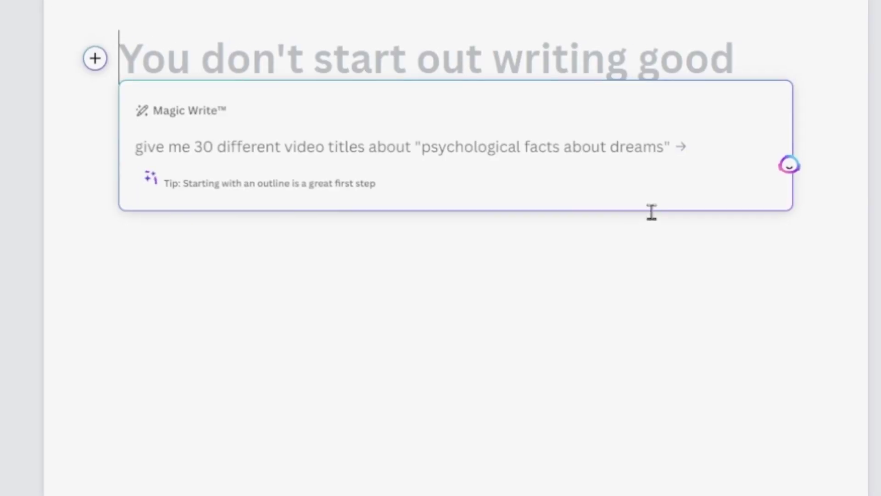
pyautogui.press('Return')
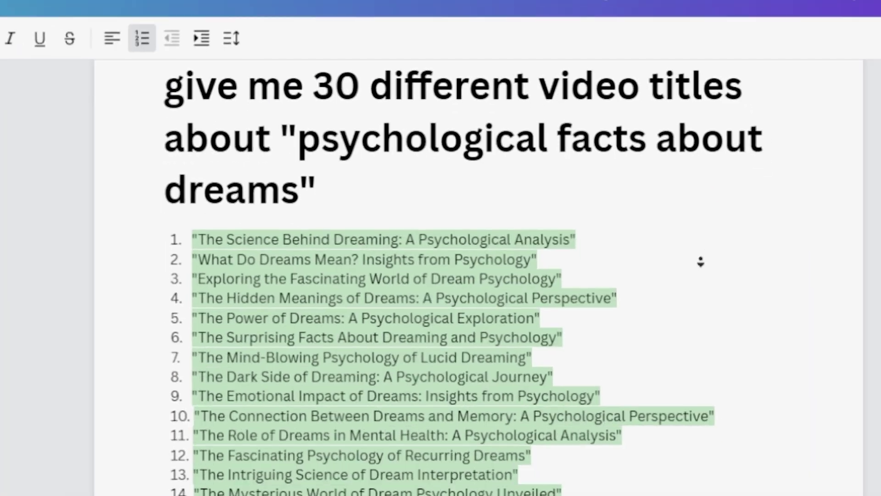
pyautogui.scroll(-3, 700, 260)
pyautogui.scroll(-3, 685, 285)
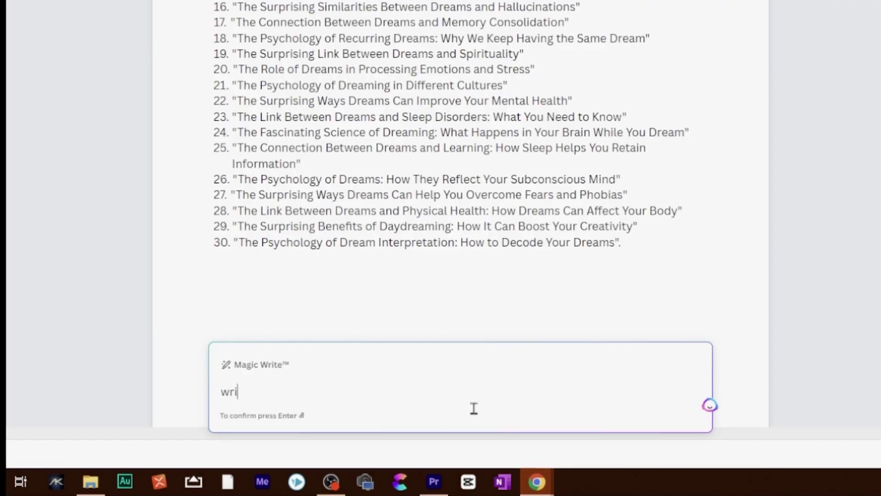
# Step: Prompt Magic Write for a YouTube Shorts script about "what dreams say about your personality"
pyautogui.write('te me a youtube shorts script about')
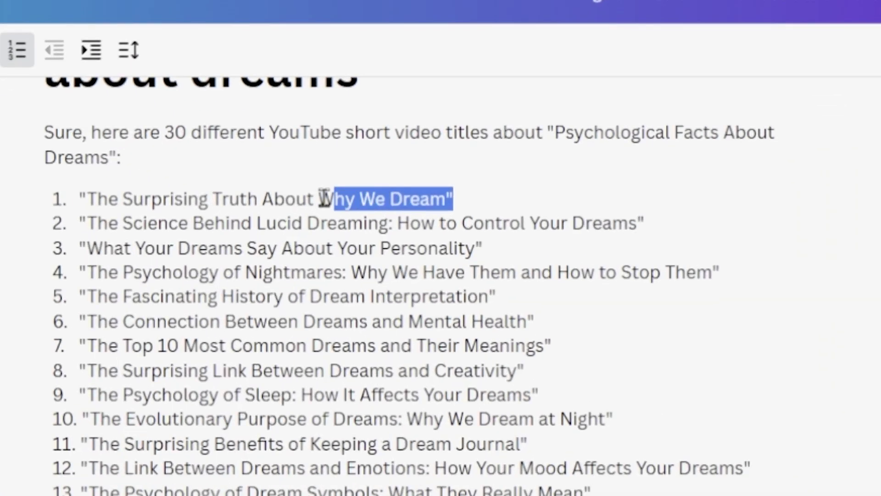
pyautogui.moveTo(273, 197); pyautogui.dragTo(106, 187)
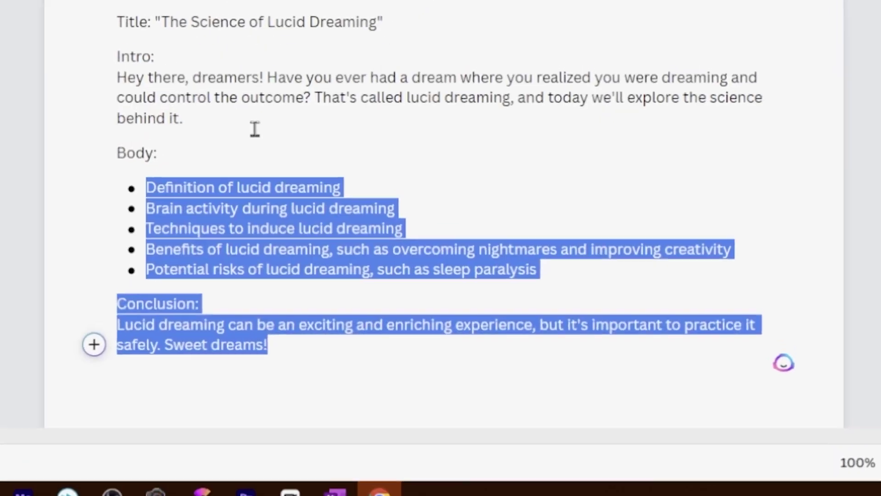
pyautogui.moveTo(252, 130); pyautogui.dragTo(95, 135)
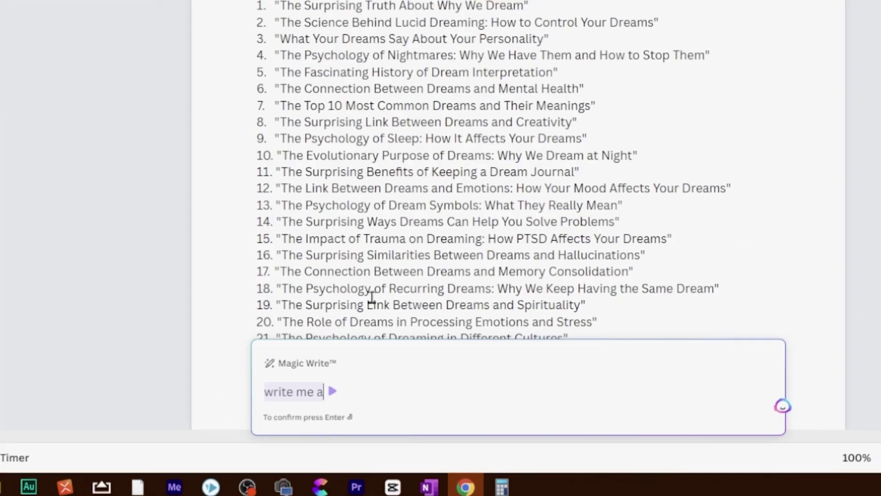
pyautogui.write('youtube shorts script about "what dreams say about your personality')
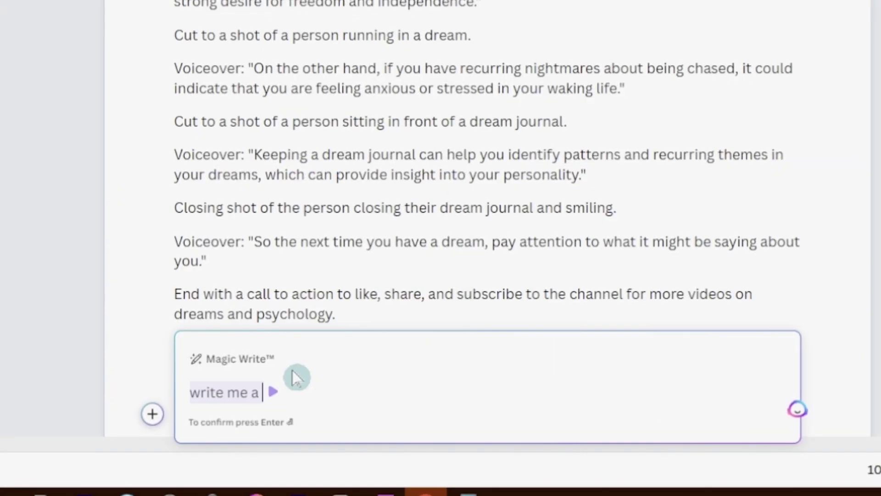
pyautogui.write('youtube shorts script about')
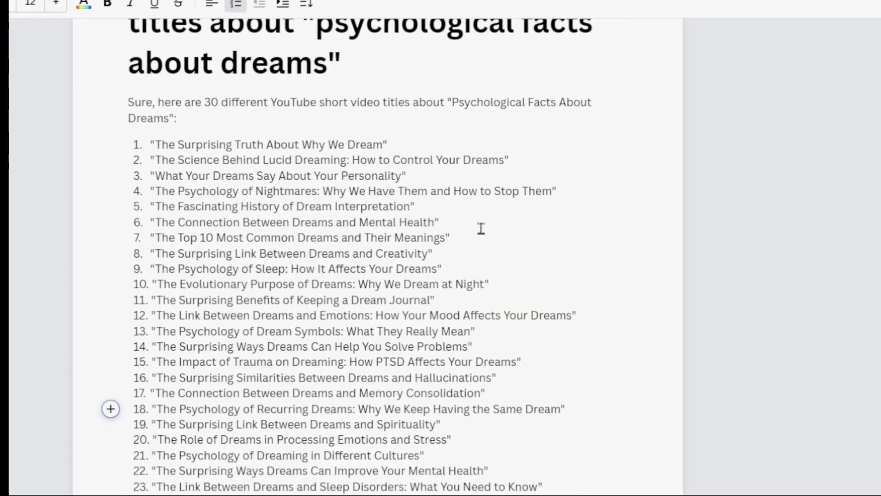
pyautogui.moveTo(505, 248); pyautogui.dragTo(155, 248)
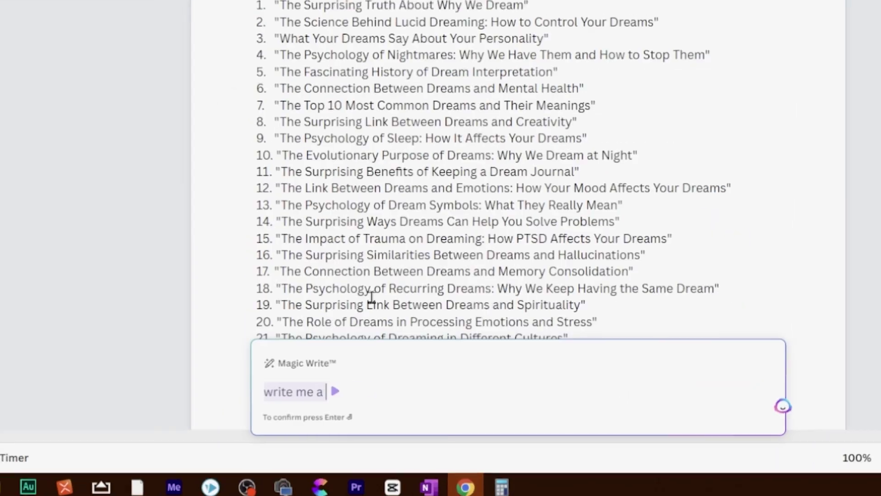
pyautogui.write('youtube shorts script about "what dreams say about your')
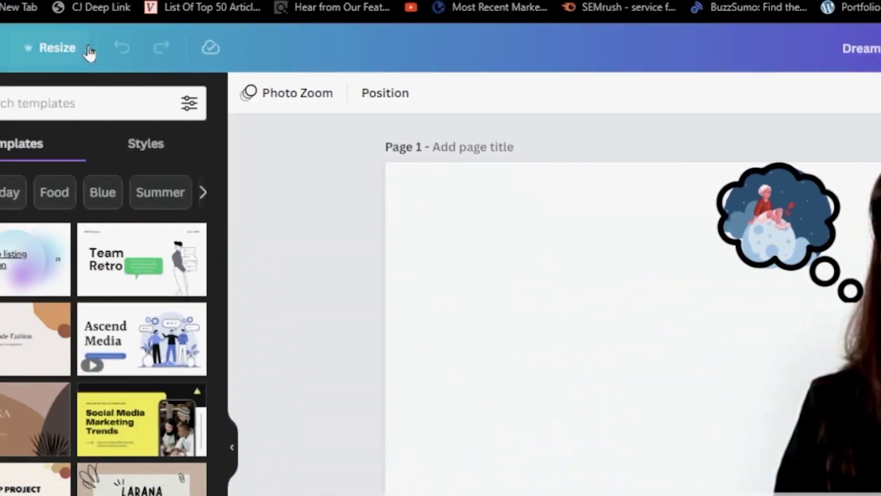
# Step: Make a resized YouTube Shorts 1080×1920 copy of the design
pyautogui.click(83, 50)
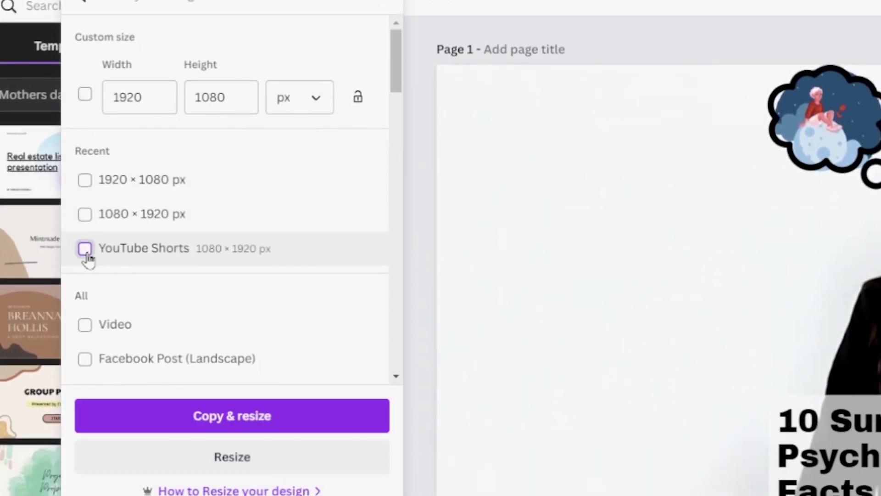
pyautogui.click(86, 250)
pyautogui.click(233, 413)
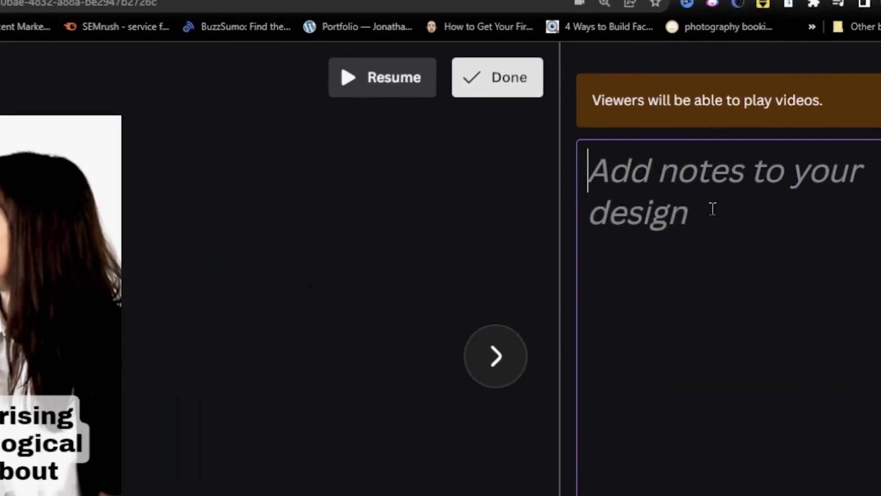
# Step: Paste the script into the notes as plain text and start recording the voiceover
pyautogui.rightClick(709, 152)
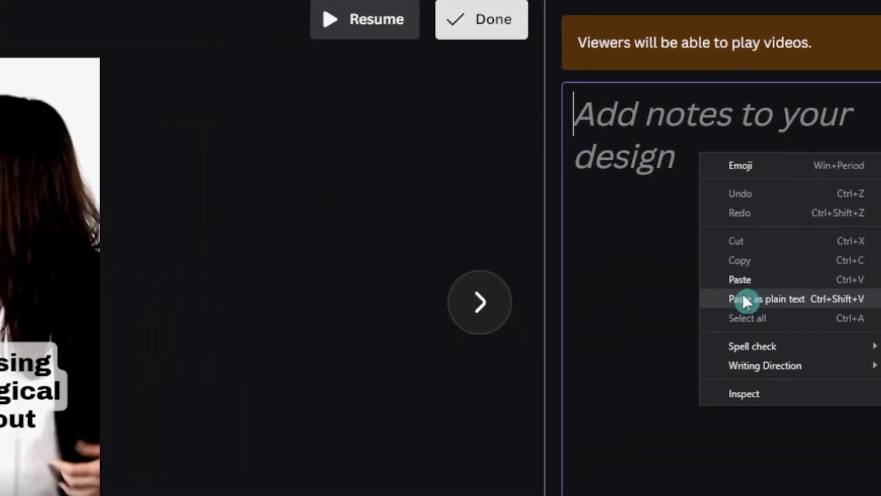
pyautogui.click(736, 253)
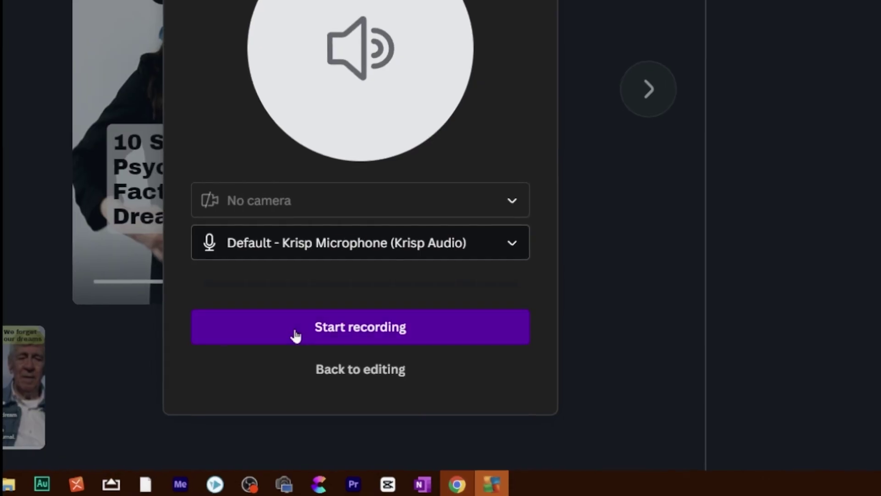
pyautogui.click(293, 334)
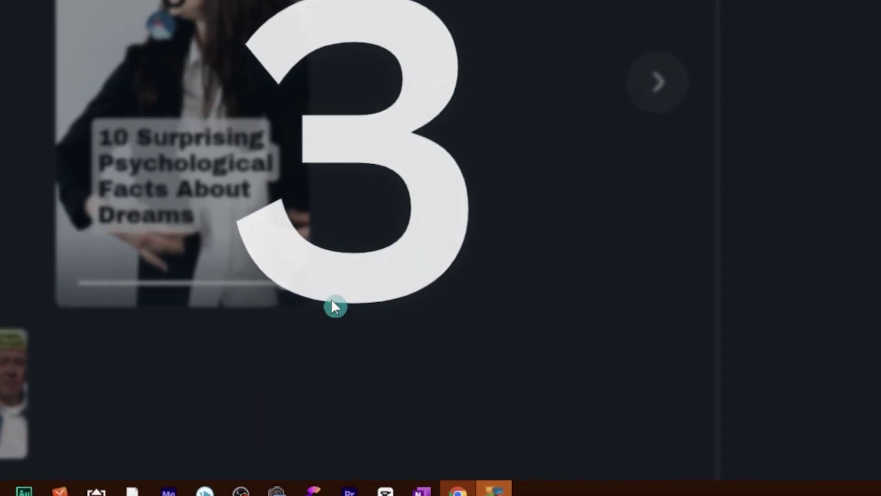
pyautogui.press('Right')
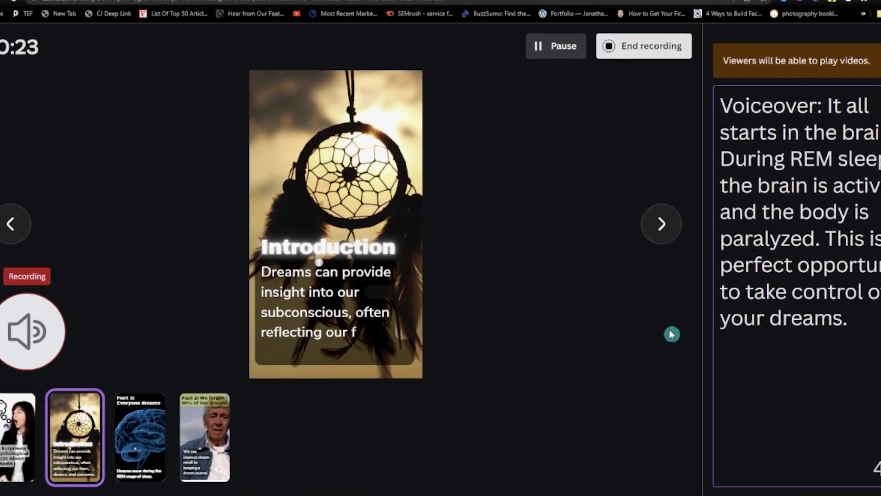
# Step: Finish recording, place the May 15 recording on the timeline, and widen the title text box
pyautogui.click(483, 326)
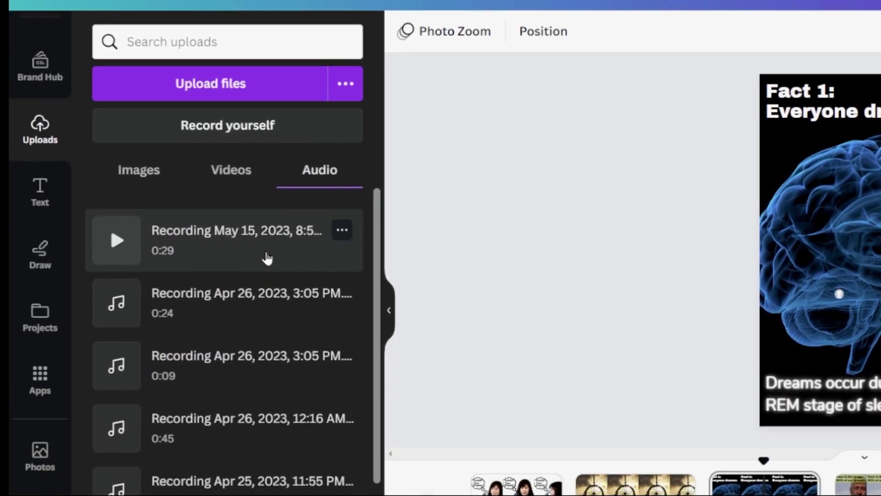
pyautogui.moveTo(266, 255); pyautogui.dragTo(700, 431)
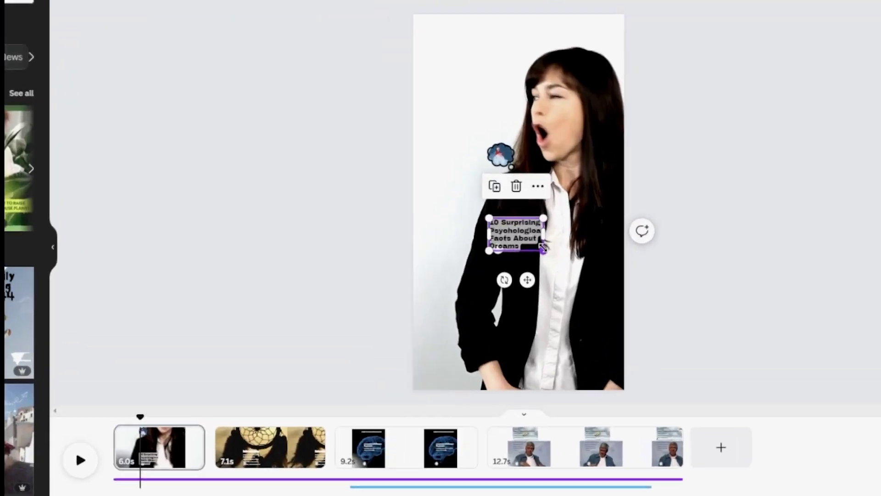
pyautogui.moveTo(547, 256); pyautogui.dragTo(601, 254)
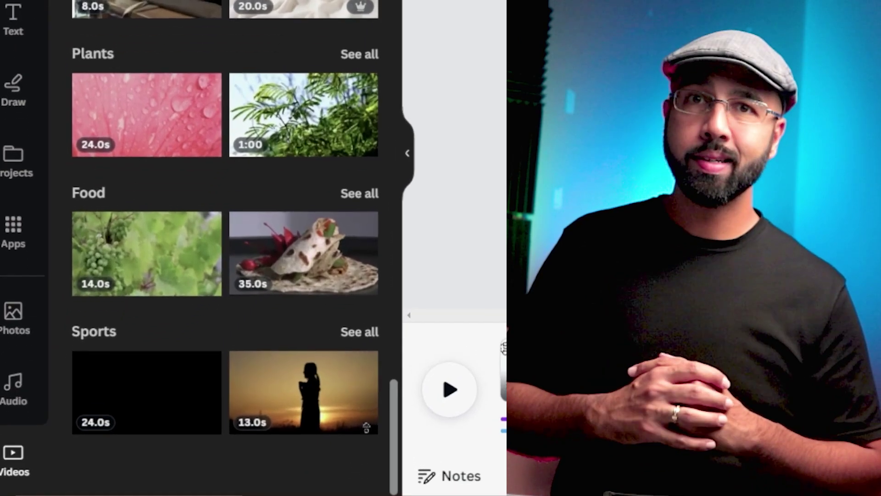
pyautogui.scroll(3, 366, 401)
pyautogui.scroll(10, 365, 400)
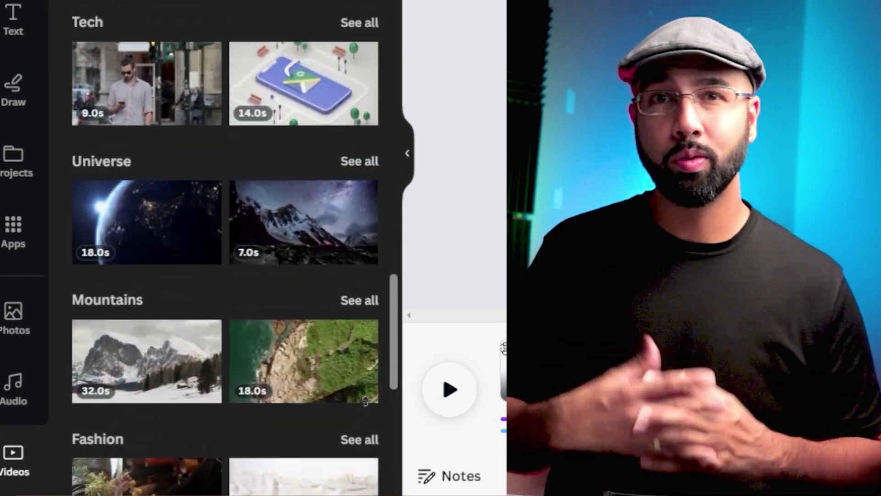
pyautogui.scroll(10, 366, 400)
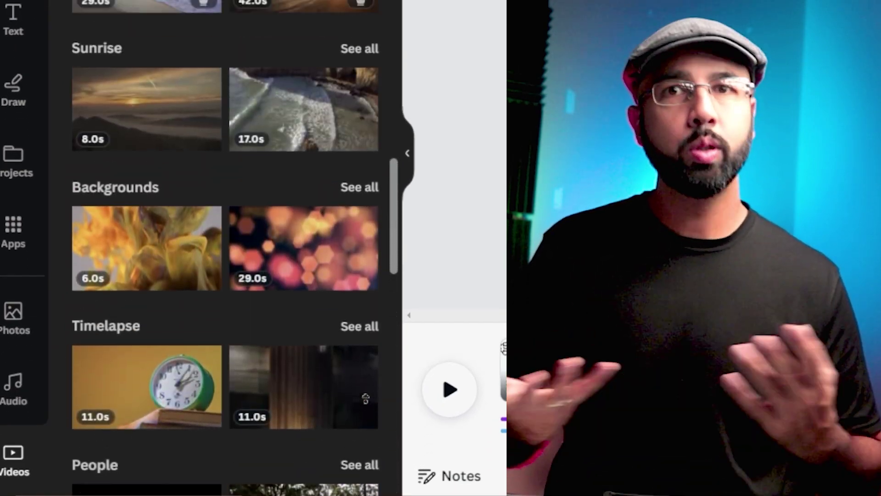
# Step: Remove the background from the cheering man photo with BG Remover
pyautogui.scroll(3, 366, 399)
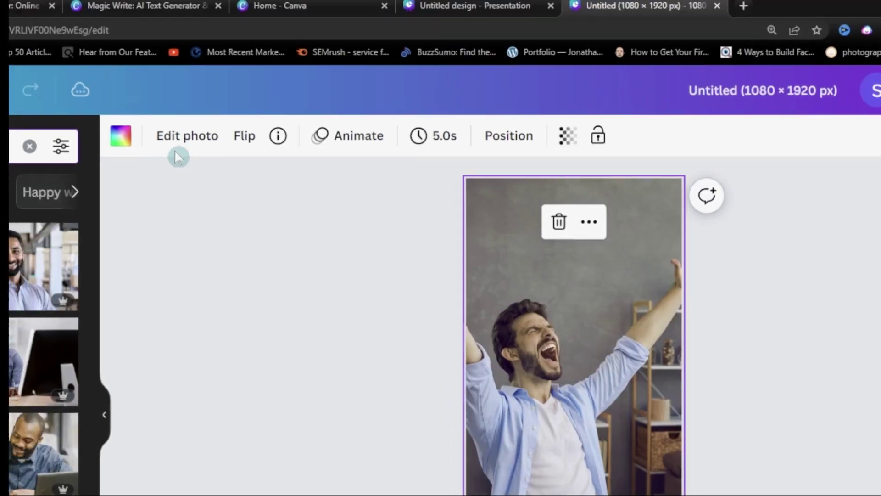
pyautogui.click(186, 135)
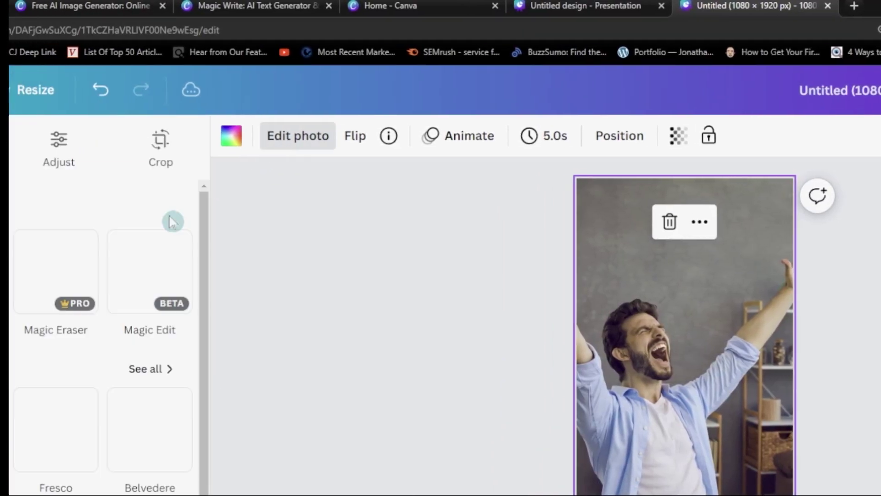
pyautogui.click(126, 260)
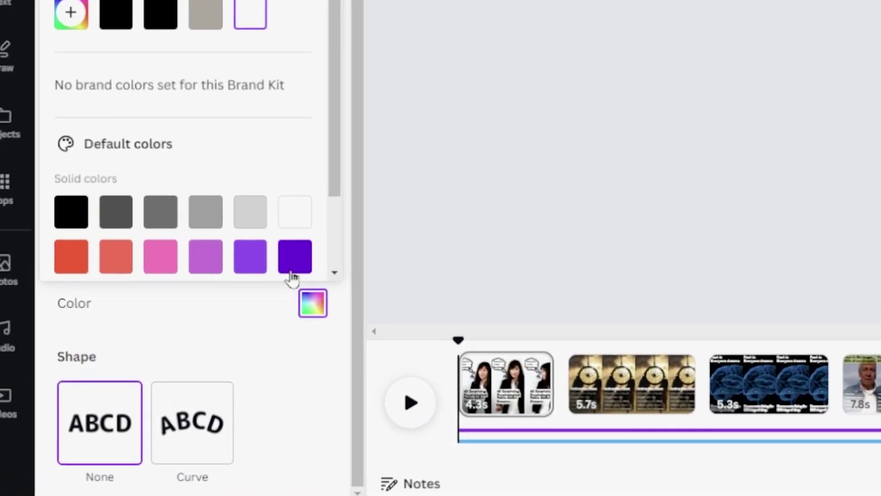
# Step: Make the caption text purple and trim the audio clip so it starts later
pyautogui.scroll(-2, 217, 230)
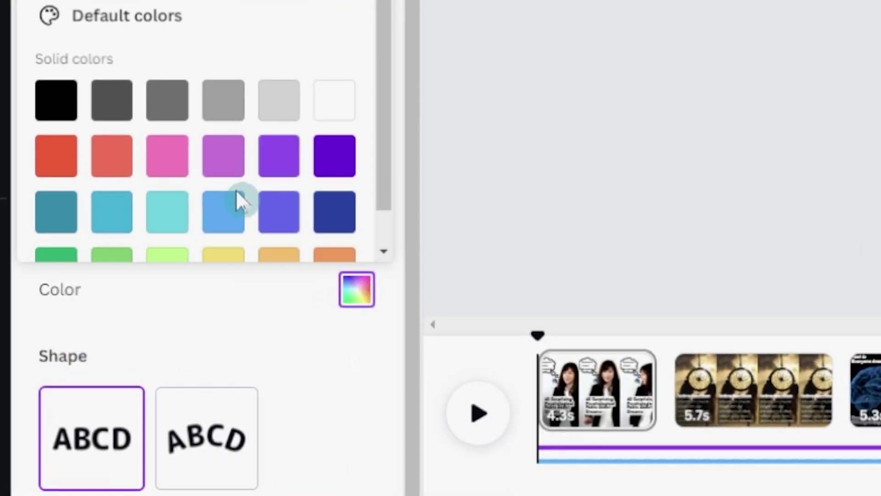
pyautogui.click(224, 158)
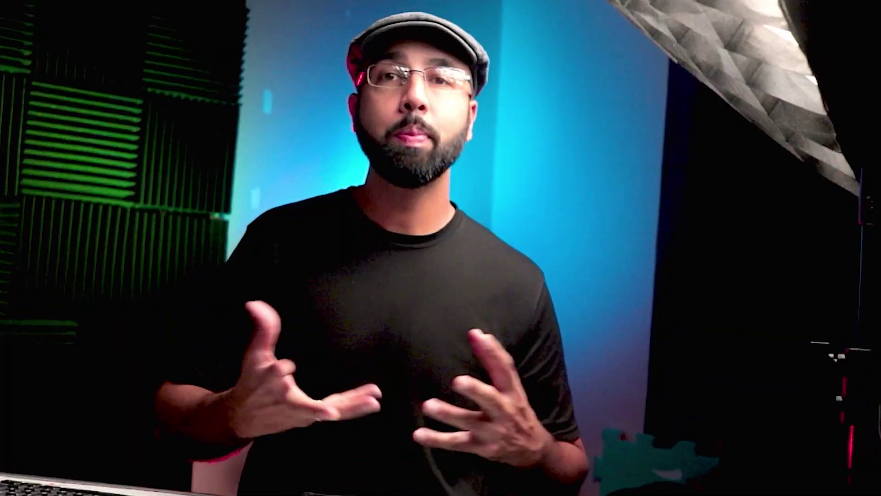
pyautogui.moveTo(250, 413); pyautogui.dragTo(375, 414)
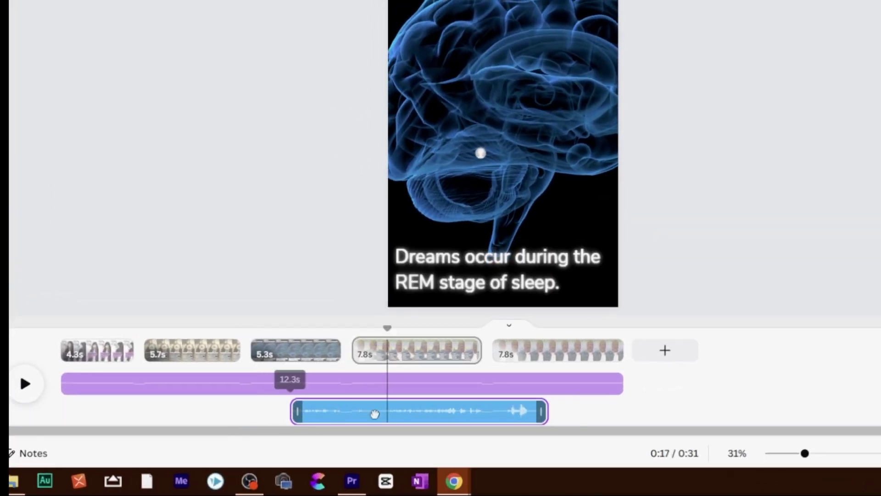
# Step: Preview the dream-facts Short, then open its Share download settings
pyautogui.click(32, 382)
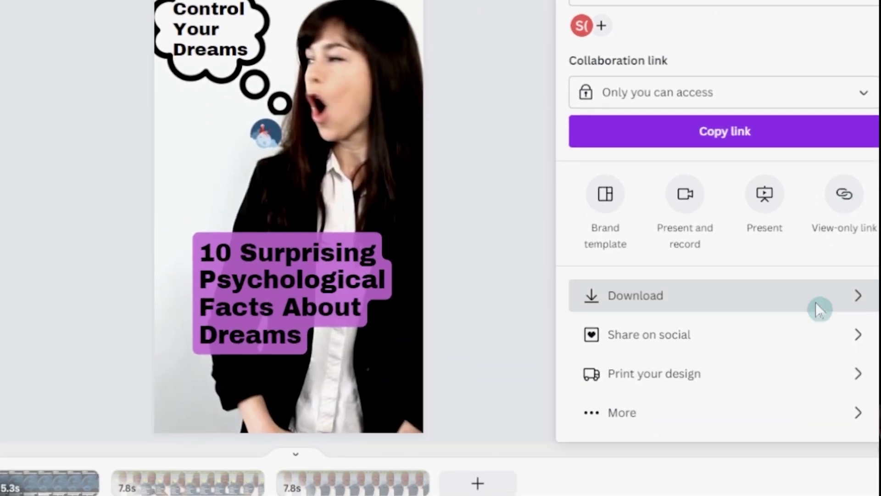
pyautogui.click(817, 309)
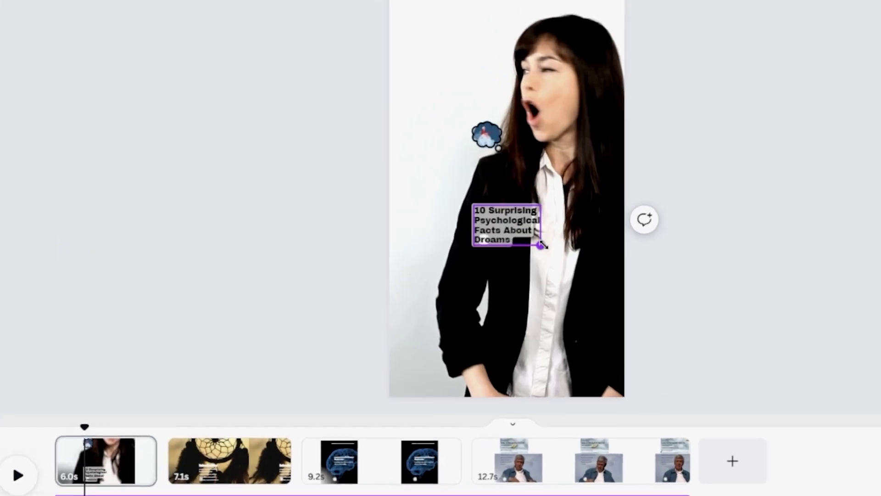
# Step: Enlarge the text box by dragging its corner
pyautogui.moveTo(539, 238); pyautogui.dragTo(575, 253)
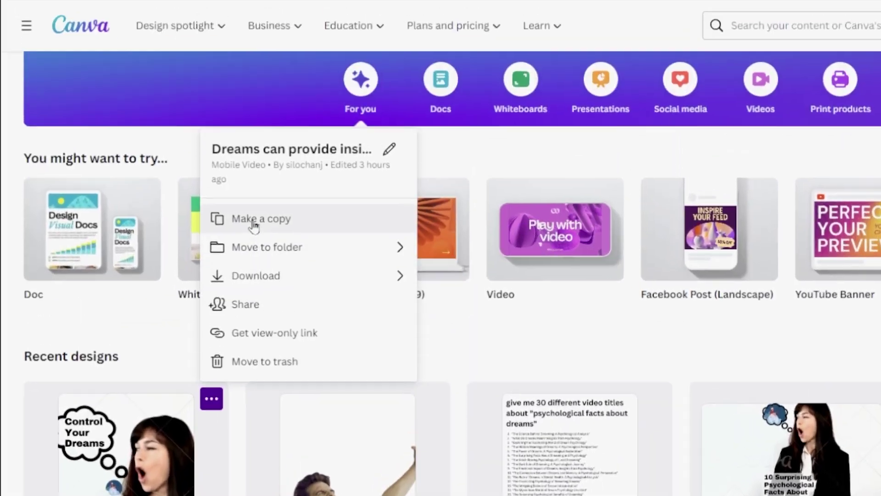
# Step: Duplicate the dream video design and delete the audio track from the copy
pyautogui.click(261, 66)
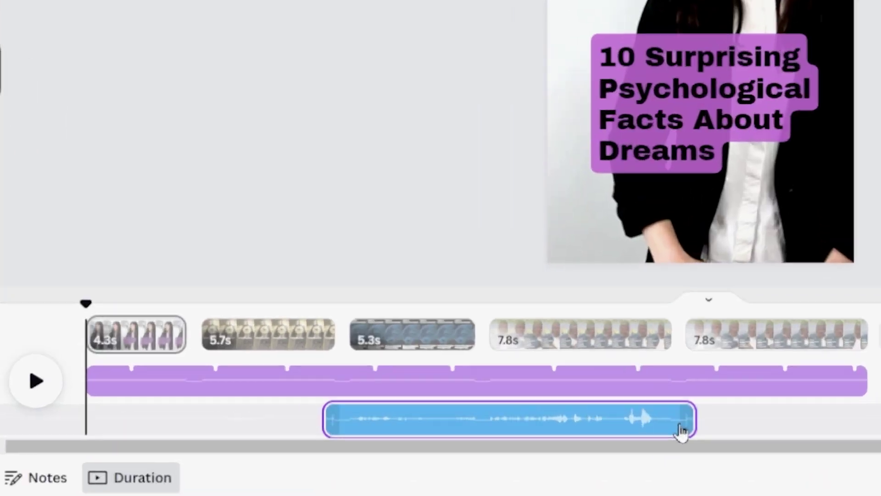
pyautogui.click(677, 419)
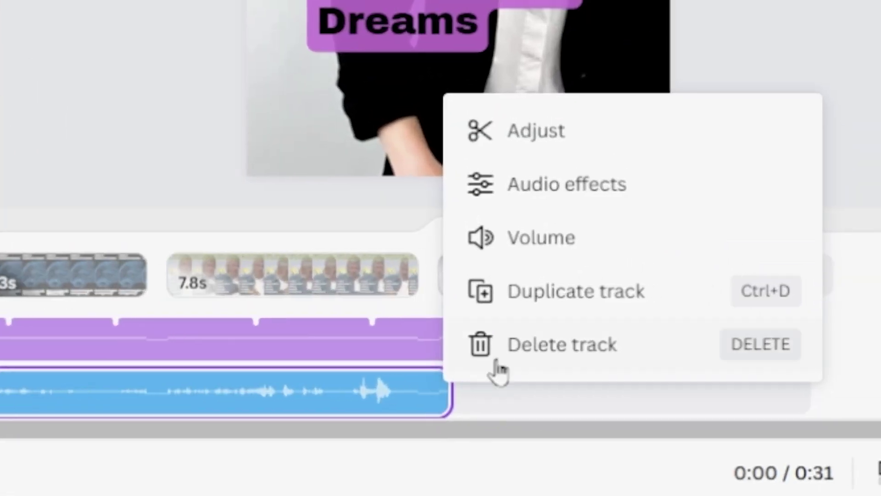
pyautogui.click(464, 362)
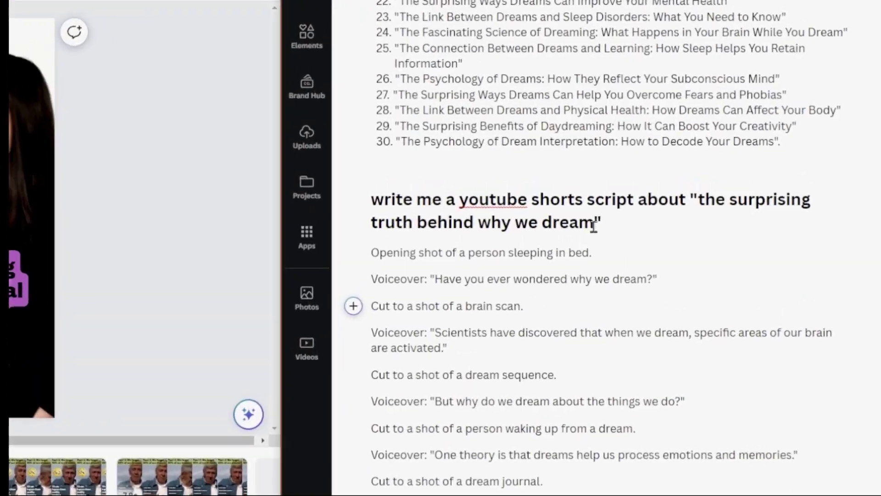
# Step: Replace the title with the quoted topic phrase copied from the script
pyautogui.moveTo(693, 240); pyautogui.dragTo(592, 264)
pyautogui.rightClick(592, 257)
pyautogui.click(727, 275)
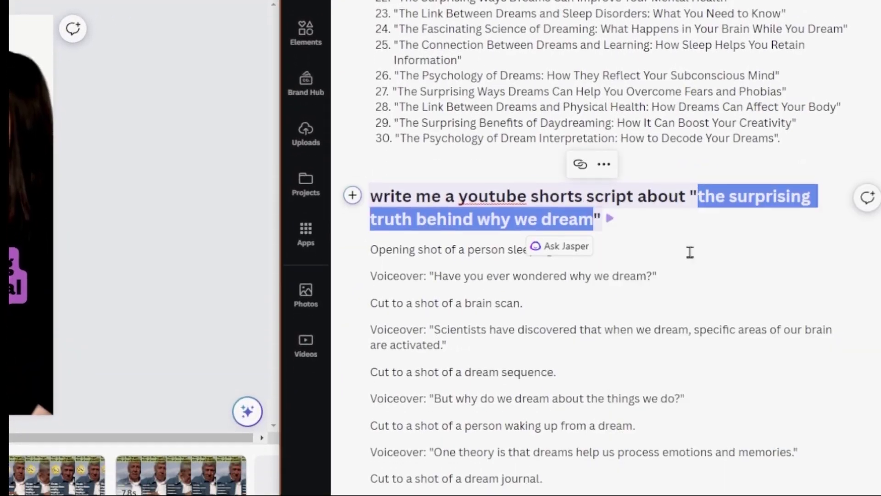
pyautogui.doubleClick(158, 178)
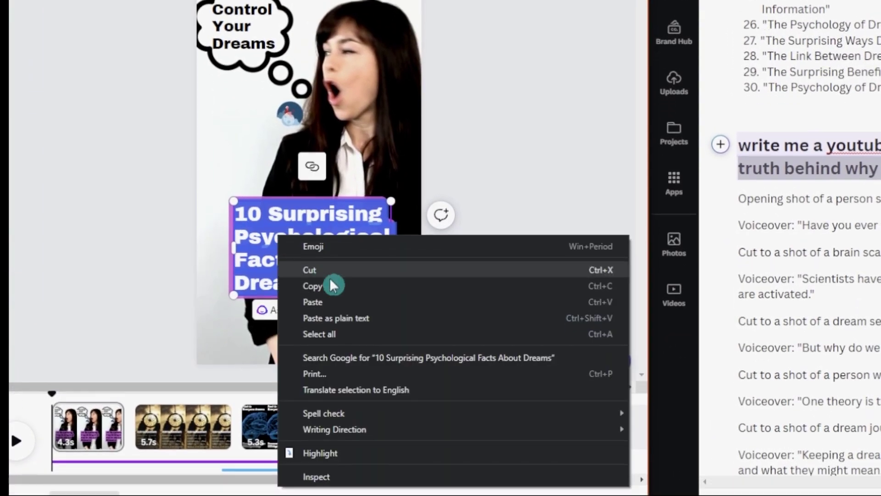
pyautogui.click(313, 301)
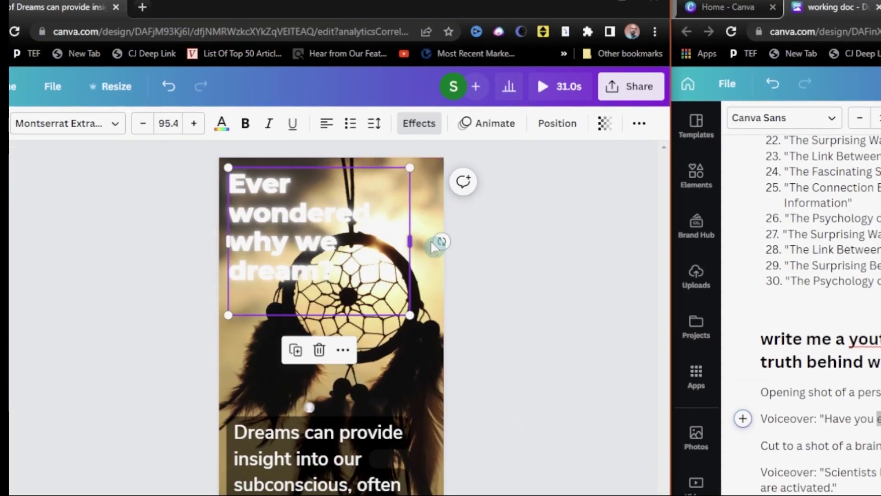
# Step: Paste the Scientists voiceover line into the dreamcatcher slide's caption
pyautogui.moveTo(260, 260); pyautogui.dragTo(252, 243)
pyautogui.rightClick(260, 239)
pyautogui.click(298, 0)
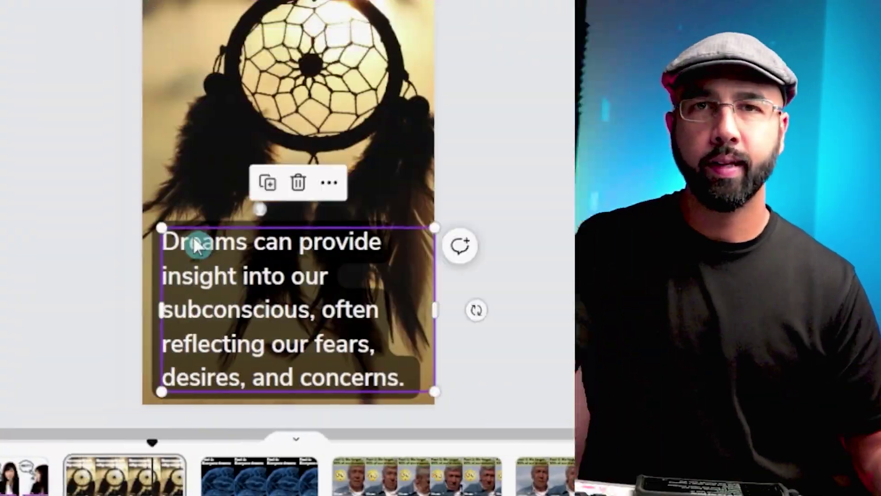
pyautogui.rightClick(225, 186)
pyautogui.click(285, 278)
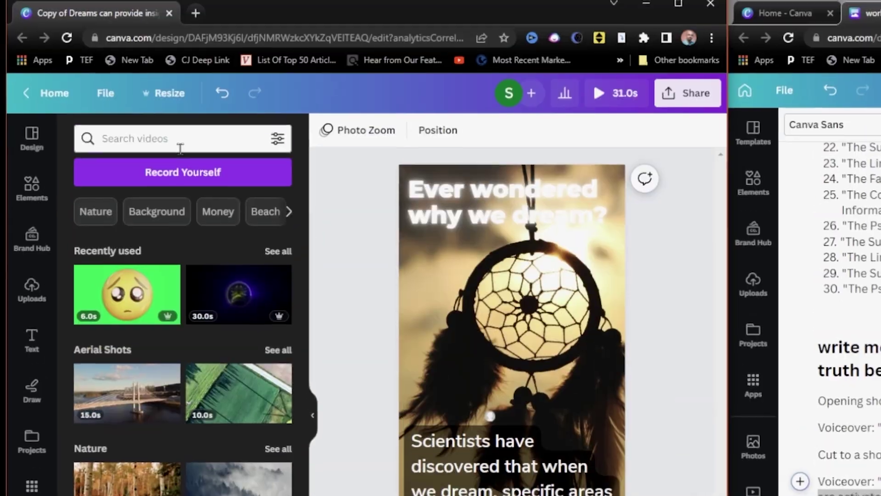
# Step: Search the video library for 'dreams'
pyautogui.click(177, 142)
pyautogui.write('dreams')
pyautogui.press('Return')
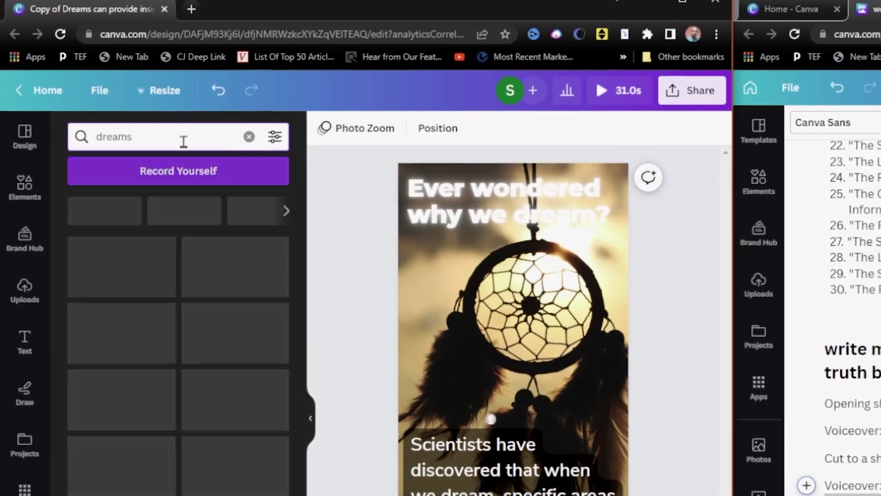
# Step: Set a 'dreams' video as the slide background and download the Short as MP4
pyautogui.moveTo(232, 324); pyautogui.dragTo(421, 239)
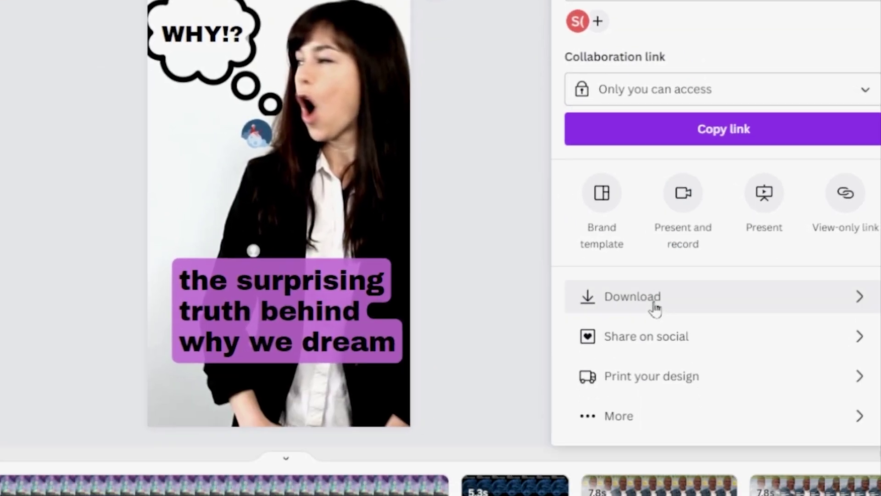
pyautogui.click(673, 440)
pyautogui.click(709, 157)
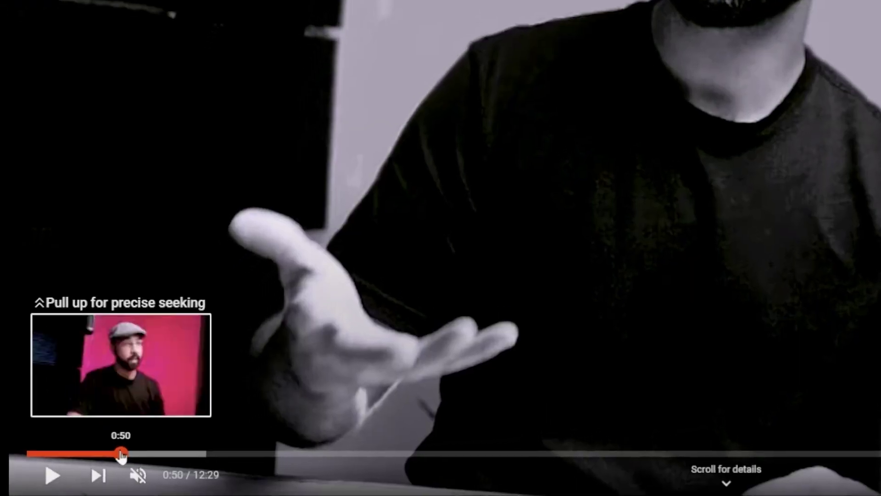
# Step: Rewind the video preview to about 0:23 and select the daydreaming Magic Write prompt in the doc
pyautogui.moveTo(118, 453); pyautogui.dragTo(72, 452)
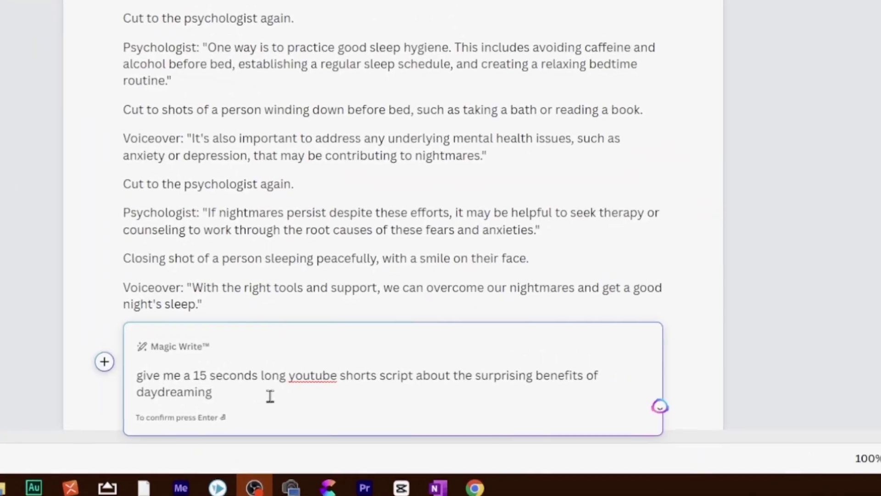
pyautogui.moveTo(269, 395); pyautogui.dragTo(169, 371)
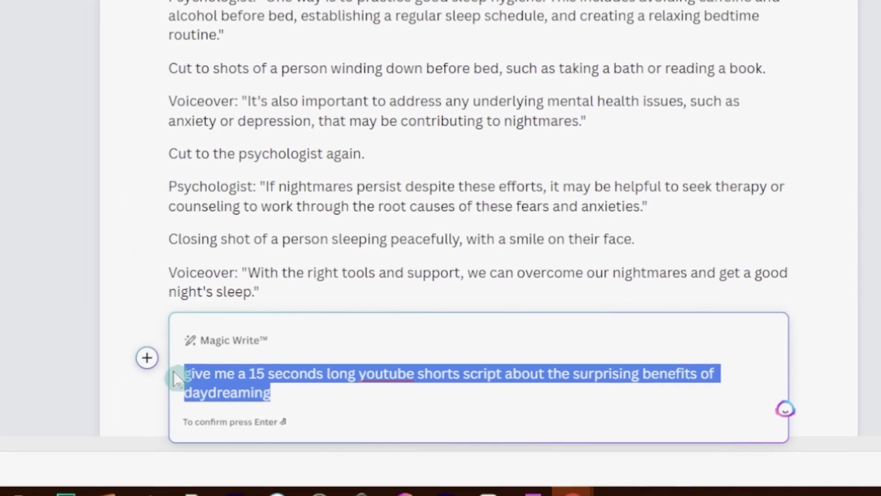
# Step: Generate the daydreaming script and set a 'daydreaming' stock video as the slide background
pyautogui.click(309, 389)
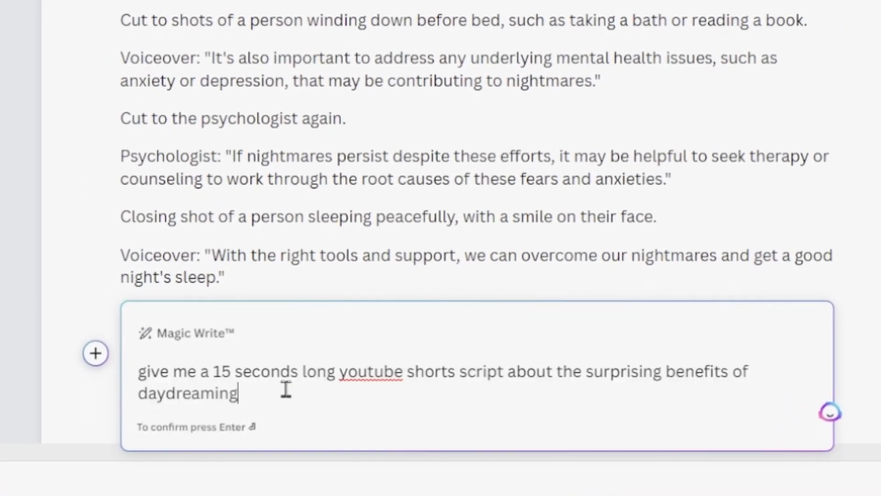
pyautogui.press('Return')
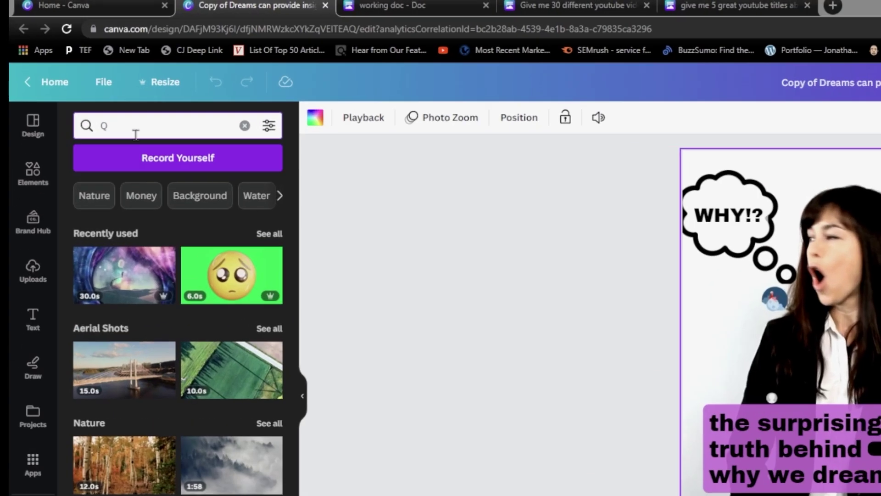
pyautogui.write('daydreaming')
pyautogui.press('Return')
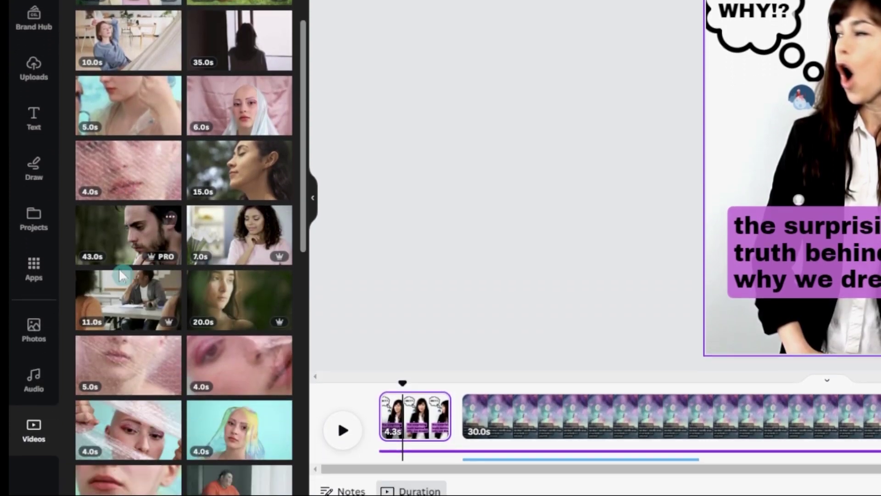
pyautogui.moveTo(119, 268); pyautogui.dragTo(780, 183)
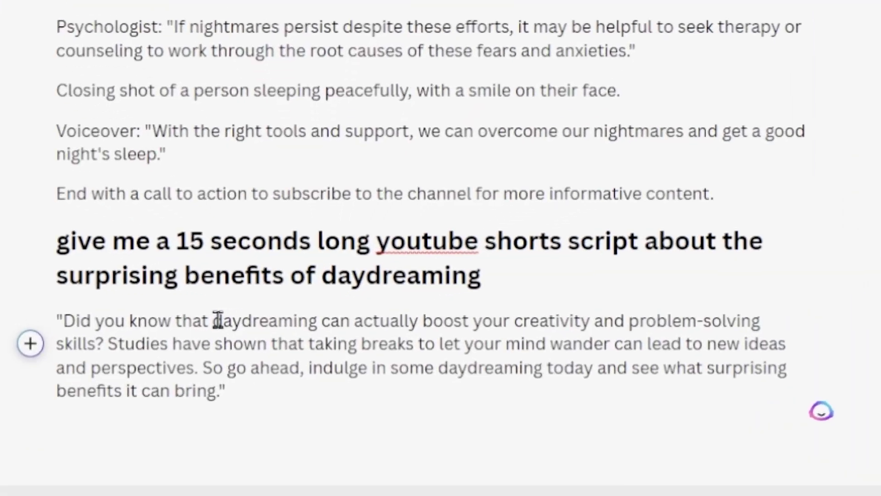
# Step: Replace the headline with the script's daydreaming line and delete the WHY!? text and thought bubble
pyautogui.moveTo(216, 370); pyautogui.dragTo(259, 369)
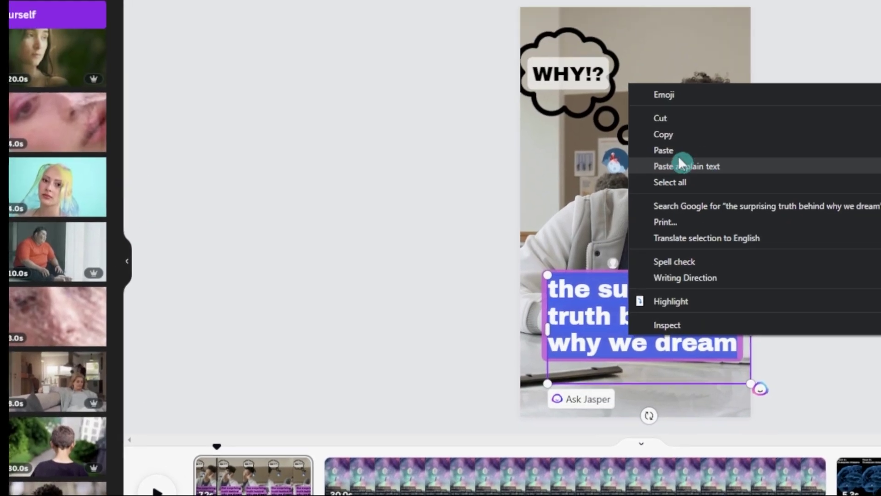
pyautogui.click(681, 165)
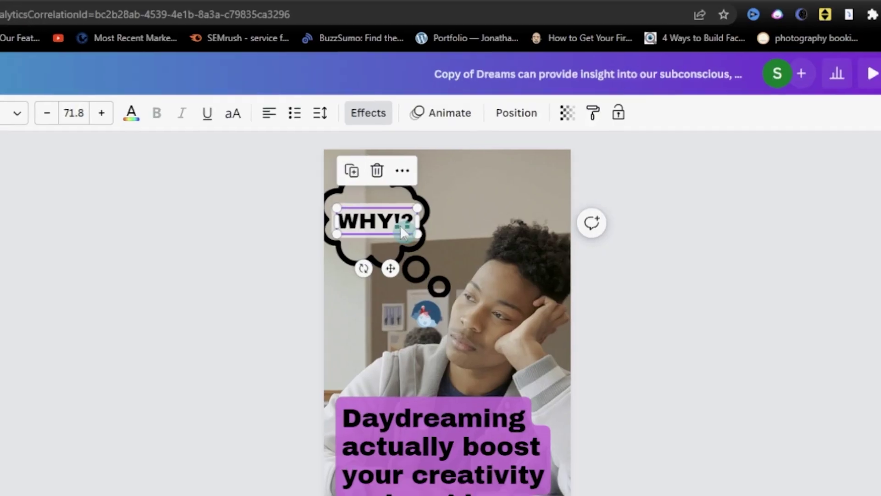
pyautogui.press('Delete')
pyautogui.click(392, 227)
pyautogui.press('Delete')
# Step: Copy the script's closing paragraph into the slide text box as plain text
pyautogui.moveTo(400, 364); pyautogui.dragTo(288, 316)
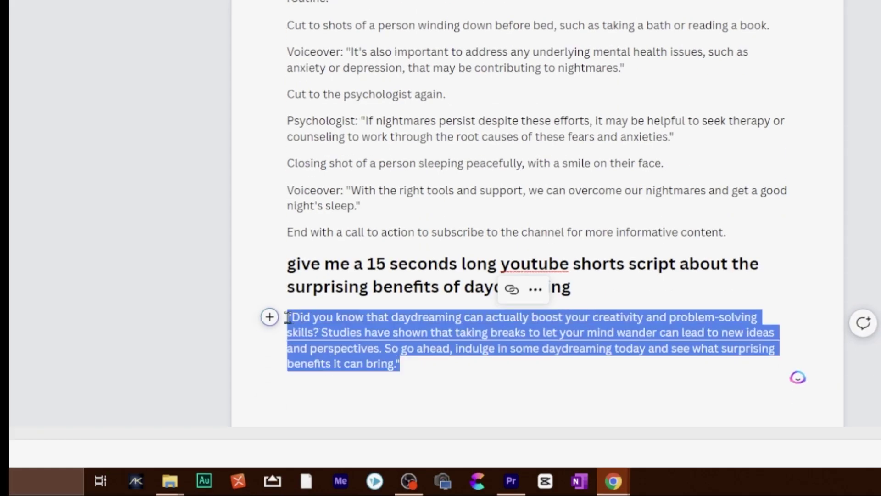
pyautogui.rightClick(331, 321)
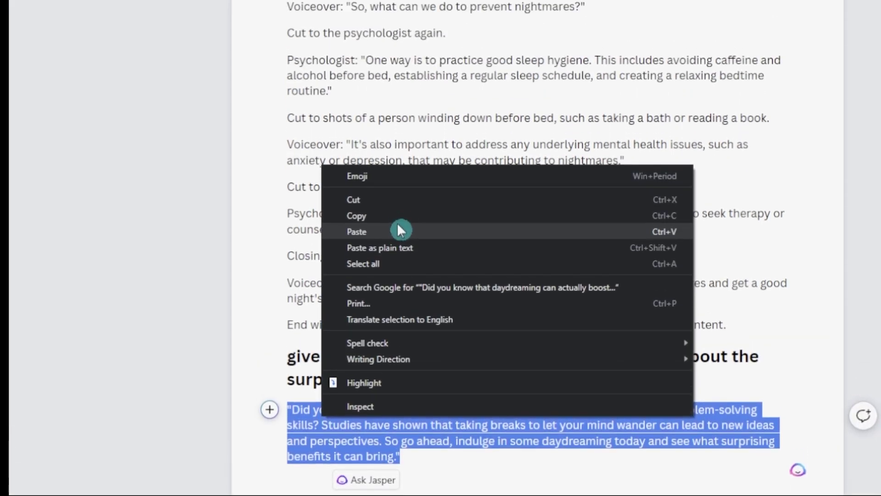
pyautogui.rightClick(753, 230)
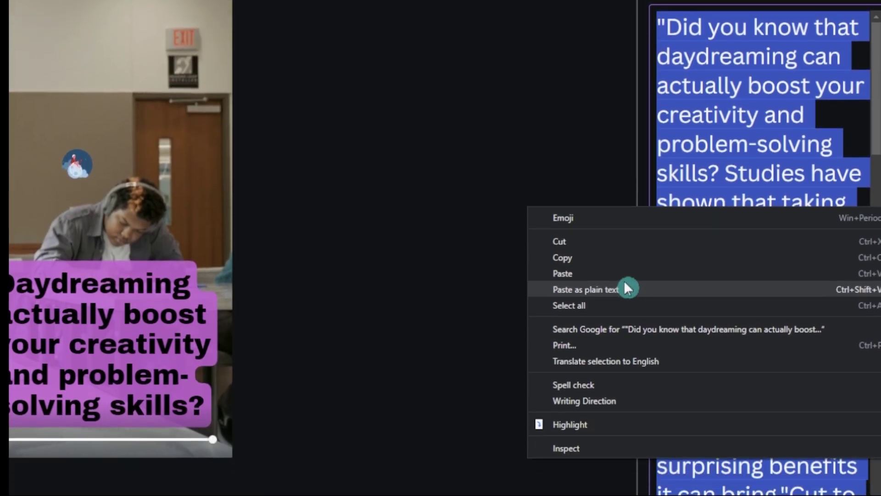
pyautogui.click(585, 340)
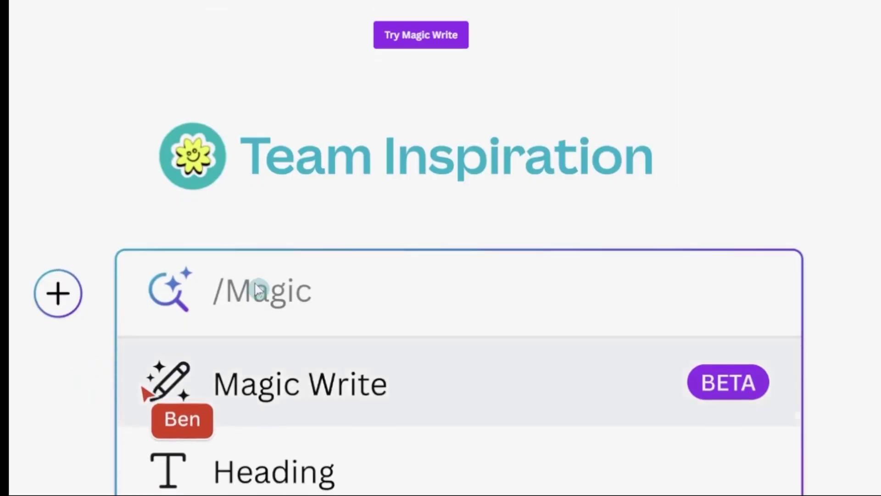
# Step: Prompt Magic Write with '5 tips for better visual communication', then make a copy of the dream video design
pyautogui.press('Return')
pyautogui.write('5 tips for better visual communication')
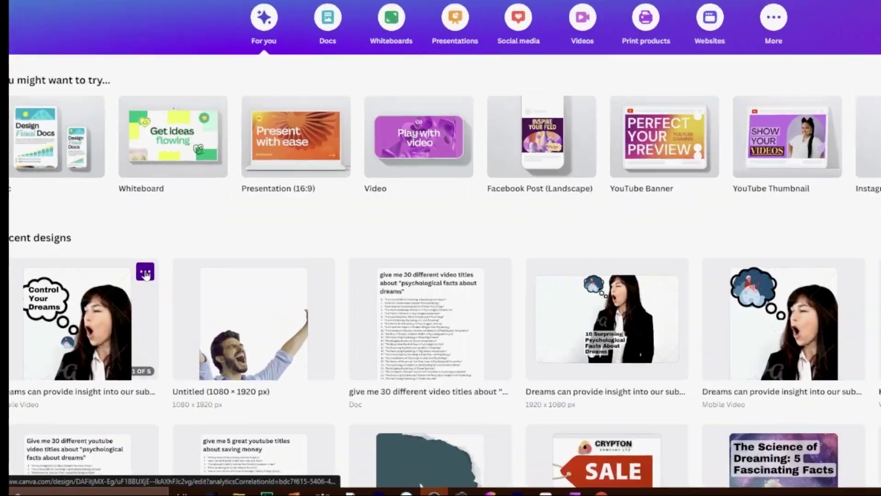
pyautogui.click(144, 270)
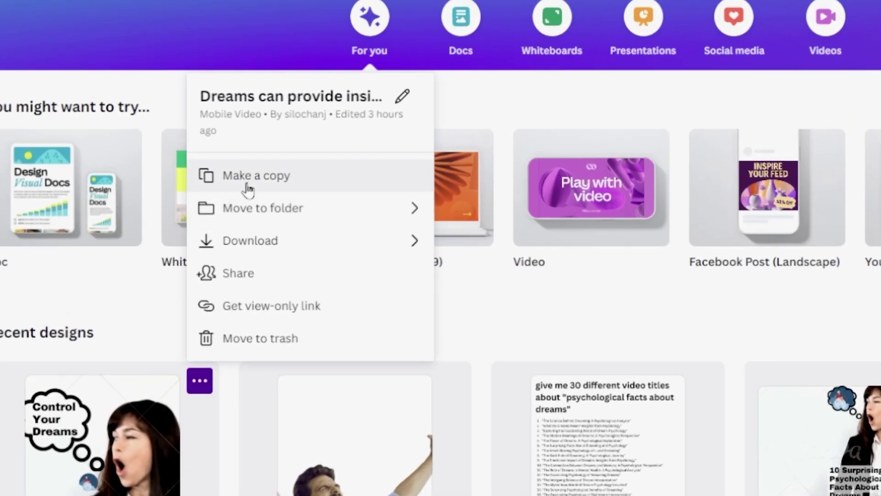
pyautogui.click(250, 66)
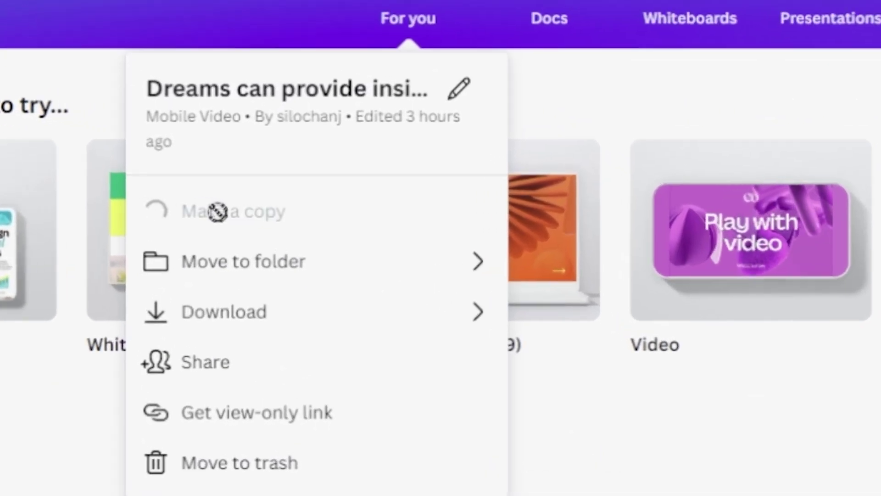